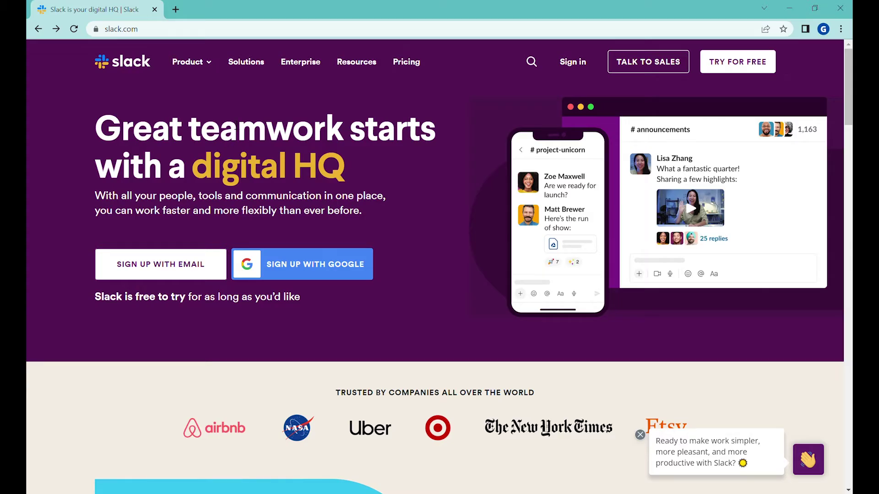
# Sign up with the suggested work email, enter the emailed verification code, and start a new workspace.
pyautogui.click(178, 270)
pyautogui.click(348, 186)
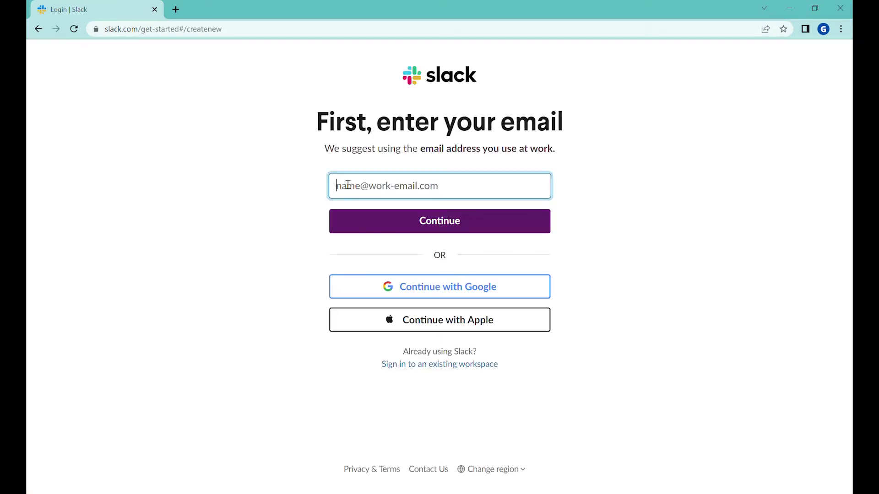
pyautogui.click(428, 220)
pyautogui.click(465, 223)
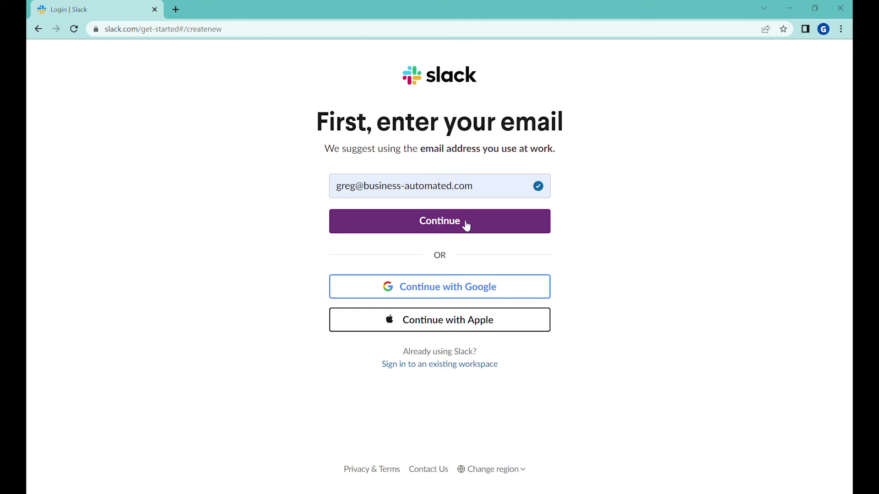
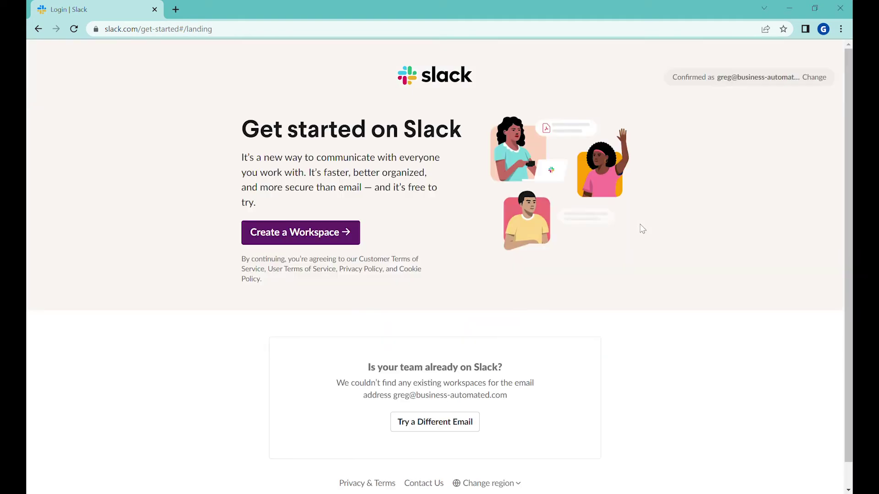
pyautogui.click(312, 232)
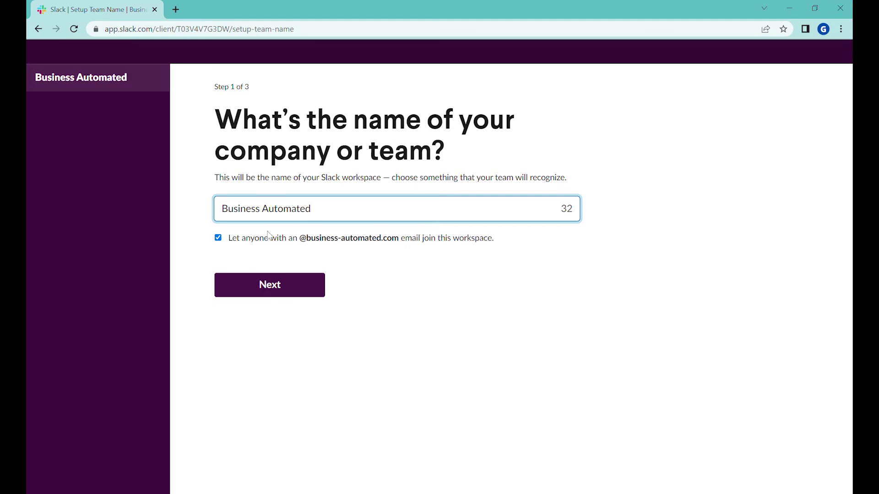
# Keep company-domain auto-join on, confirm the Business Automated name, and skip inviting teammates.
pyautogui.click(230, 243)
pyautogui.click(244, 245)
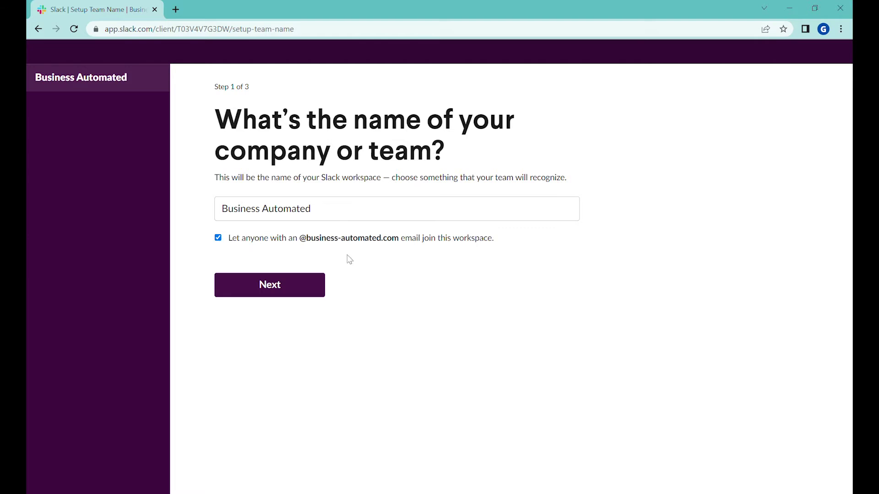
pyautogui.click(296, 280)
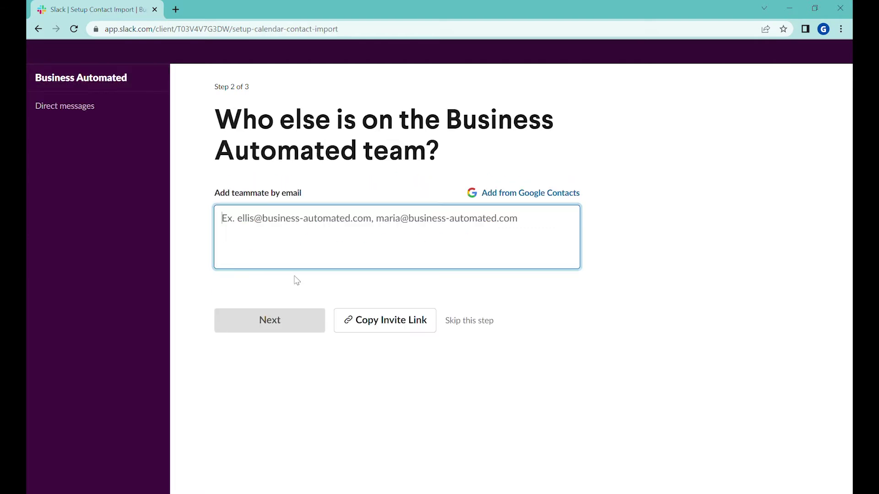
pyautogui.click(487, 323)
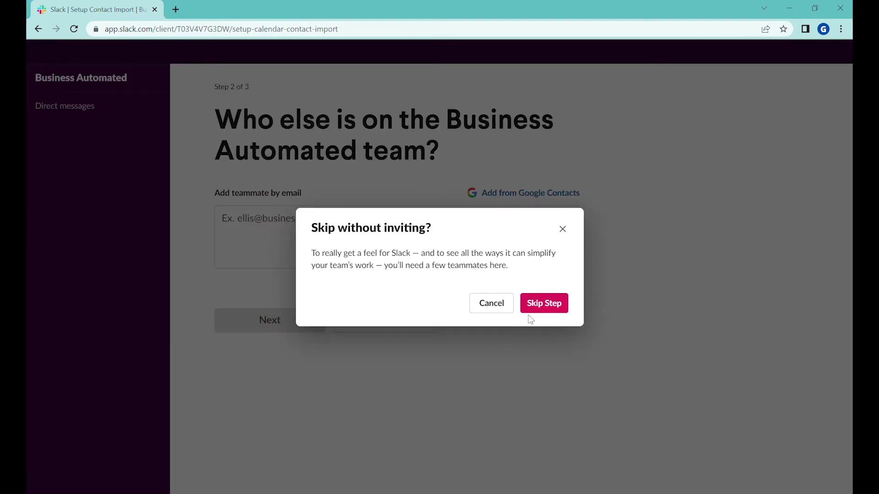
pyautogui.click(555, 310)
# Name the first project 'Automating everything we can!' and skip the desktop app download.
pyautogui.write('Automating everything we can!')
pyautogui.click(288, 271)
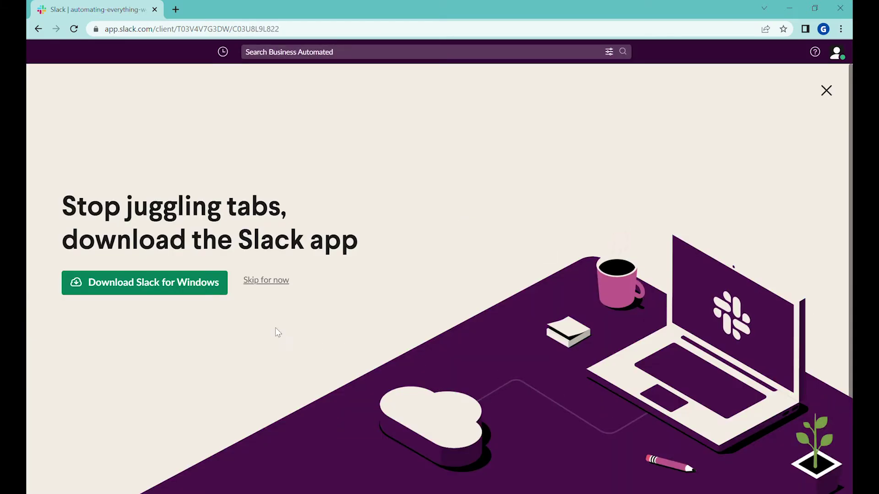
pyautogui.click(287, 281)
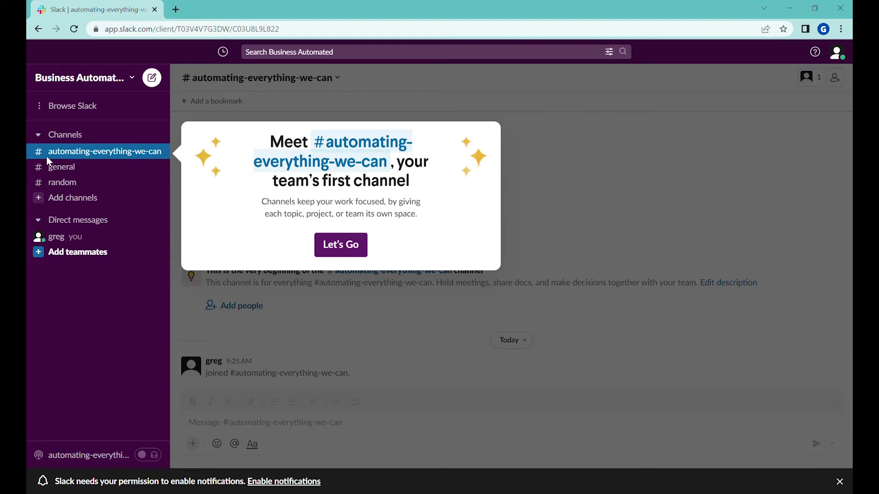
# Dismiss the welcome popup and draft the '👋 Hello, team!' greeting in #automating-everything-we-can.
pyautogui.click(355, 249)
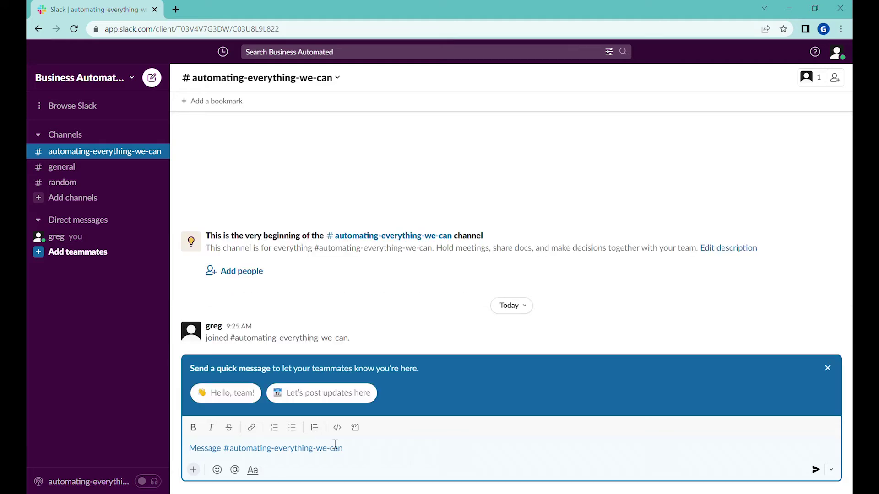
pyautogui.click(222, 394)
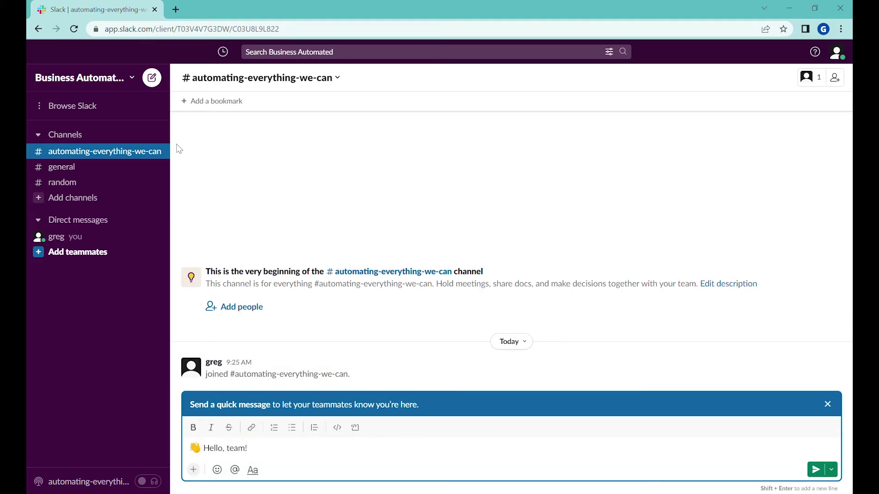
pyautogui.click(65, 167)
pyautogui.click(86, 168)
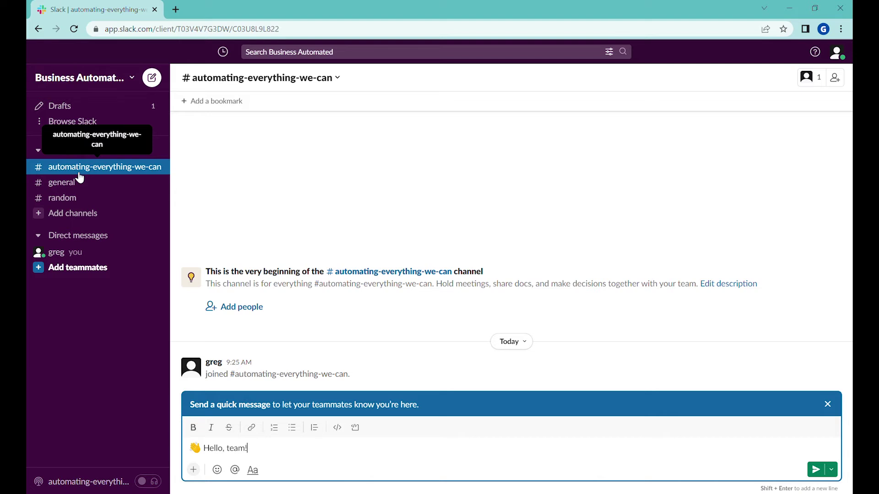
# Look through the #general and #random channels.
pyautogui.click(78, 187)
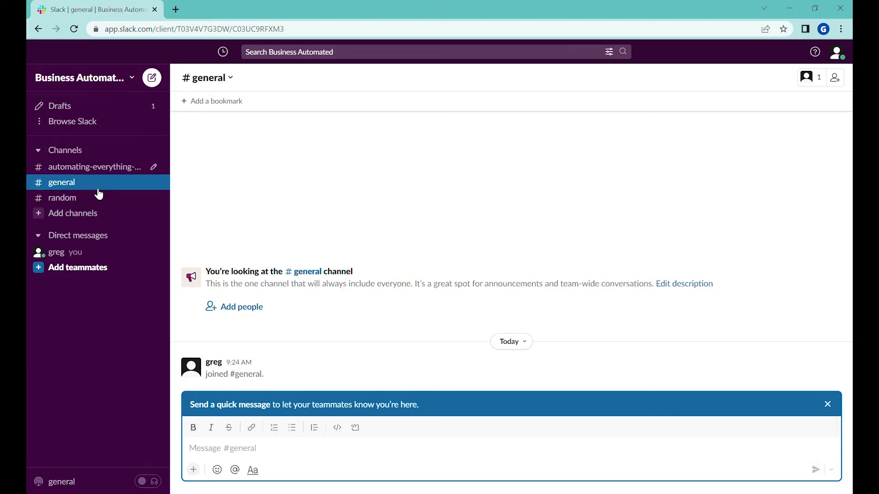
pyautogui.click(82, 198)
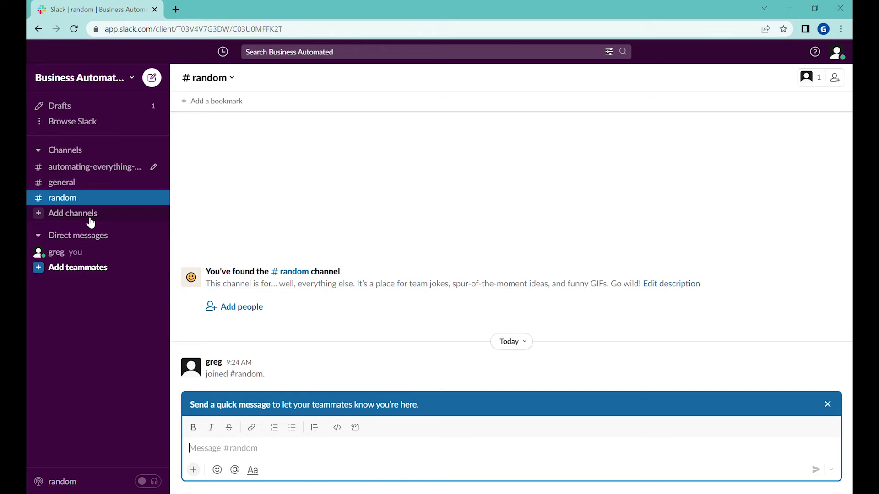
pyautogui.click(89, 223)
# Create #customer-updates described 'On this Channel we share updates about our software', auto-adding all new members.
pyautogui.click(127, 233)
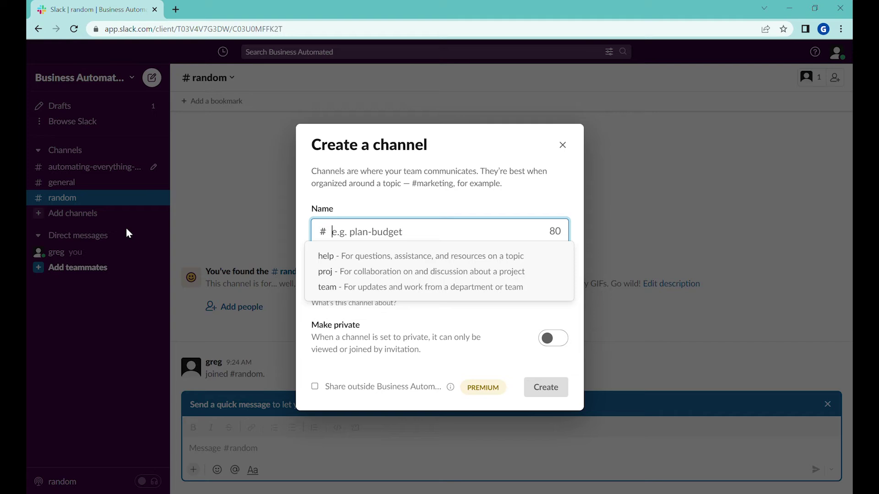
pyautogui.write('customer-updates')
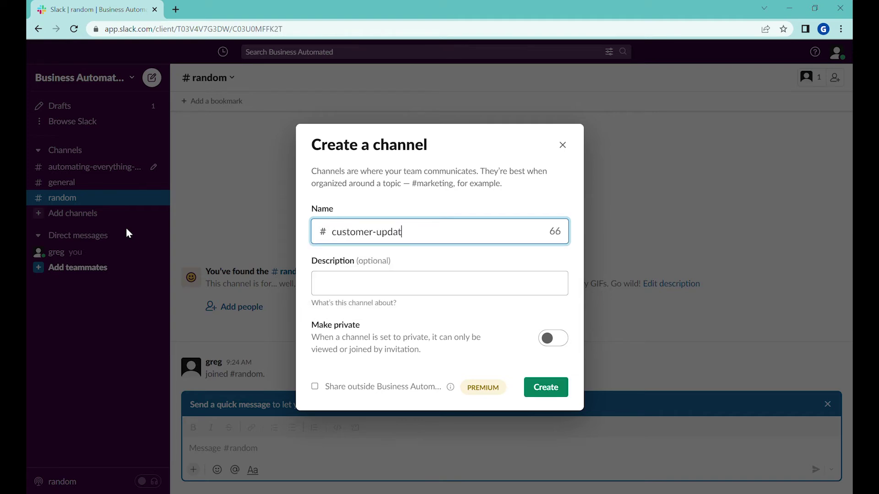
pyautogui.click(473, 290)
pyautogui.write('On this Channel we share updates about our software')
pyautogui.click(451, 388)
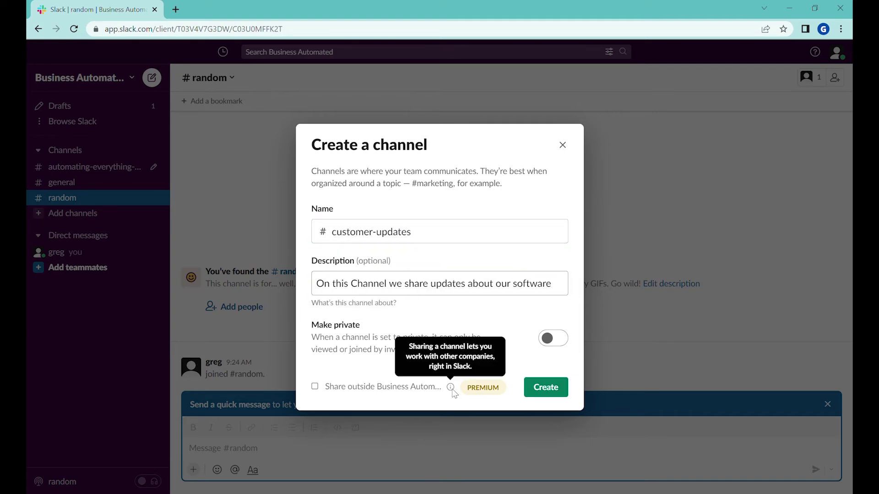
pyautogui.click(545, 387)
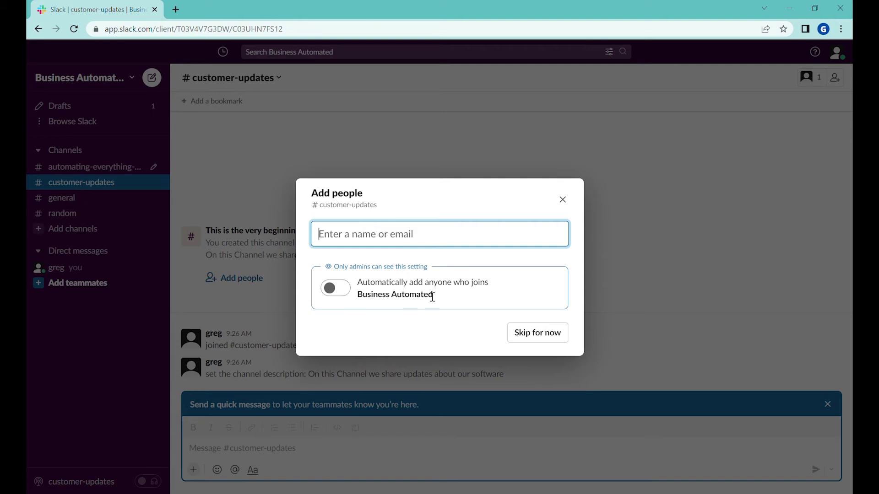
pyautogui.click(339, 289)
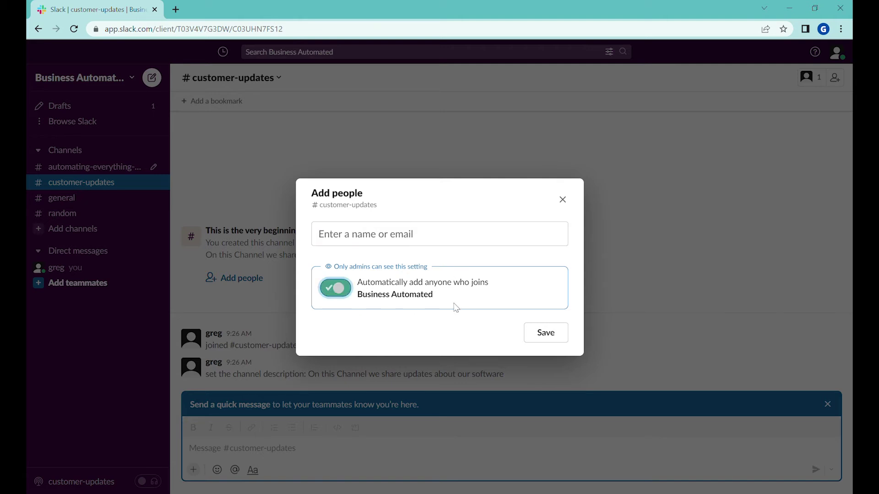
pyautogui.click(555, 343)
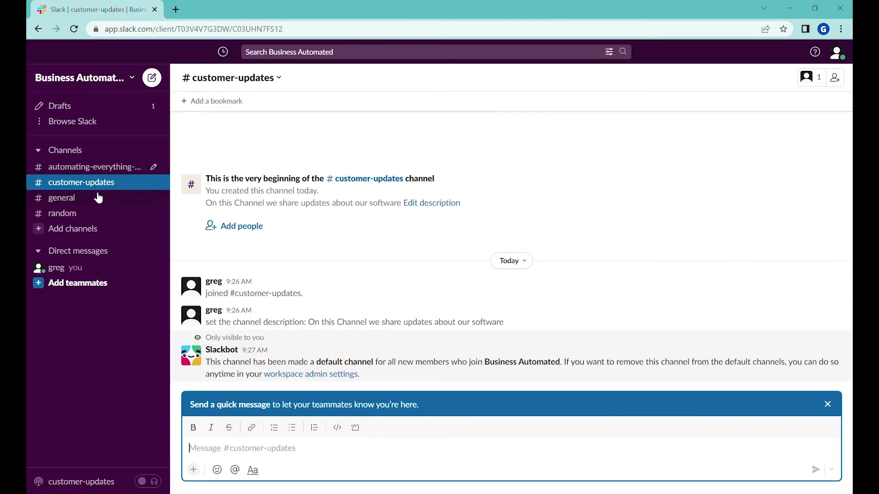
# Convert #automating-everything-we-can to a private channel from its settings, then switch to #customer-updates.
pyautogui.click(165, 172)
pyautogui.click(261, 78)
pyautogui.click(449, 138)
pyautogui.click(388, 283)
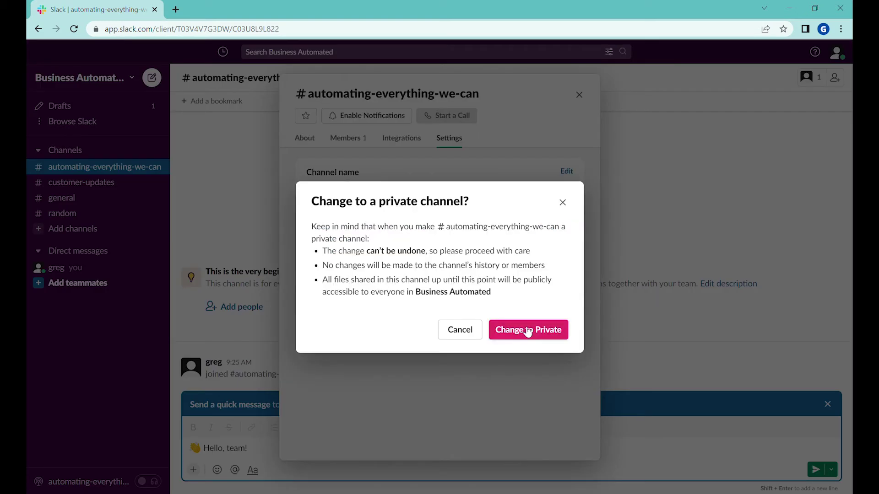
pyautogui.click(525, 330)
pyautogui.click(579, 95)
pyautogui.hotkey('alt', 'Down')
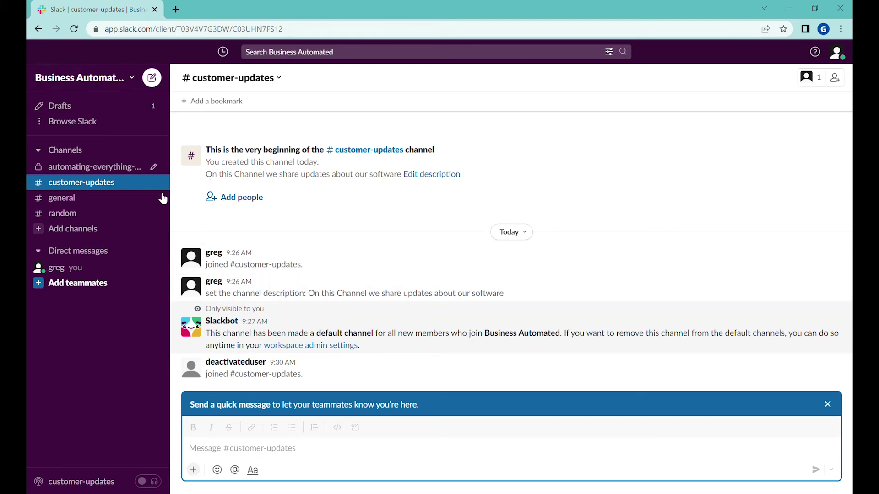
# Change the workspace invite link's expiration to Never expires, save it, and copy the link.
pyautogui.click(129, 83)
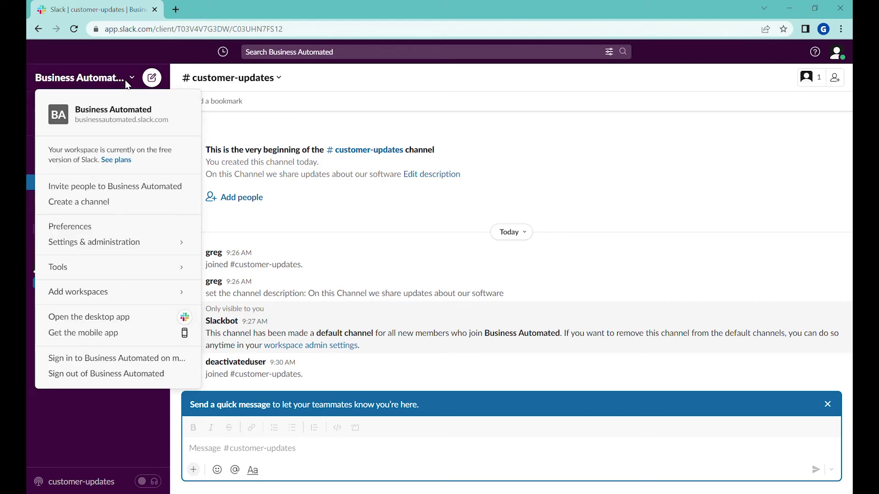
pyautogui.click(128, 192)
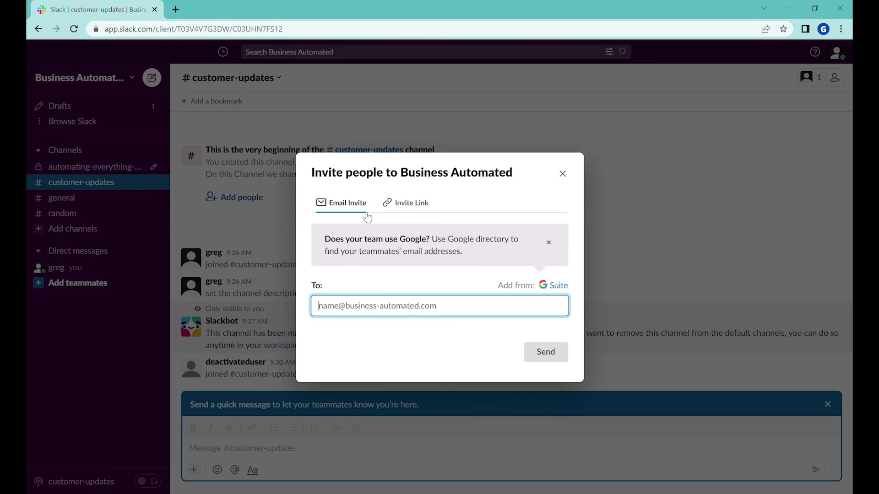
pyautogui.click(424, 204)
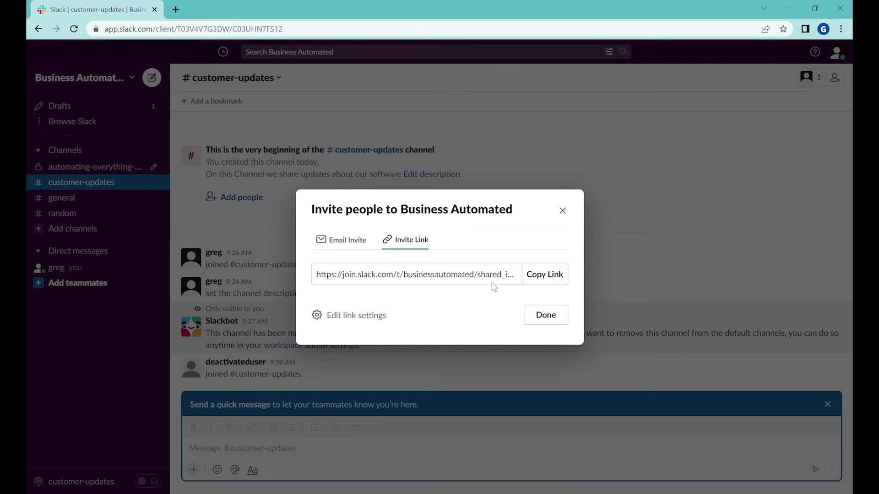
pyautogui.click(362, 315)
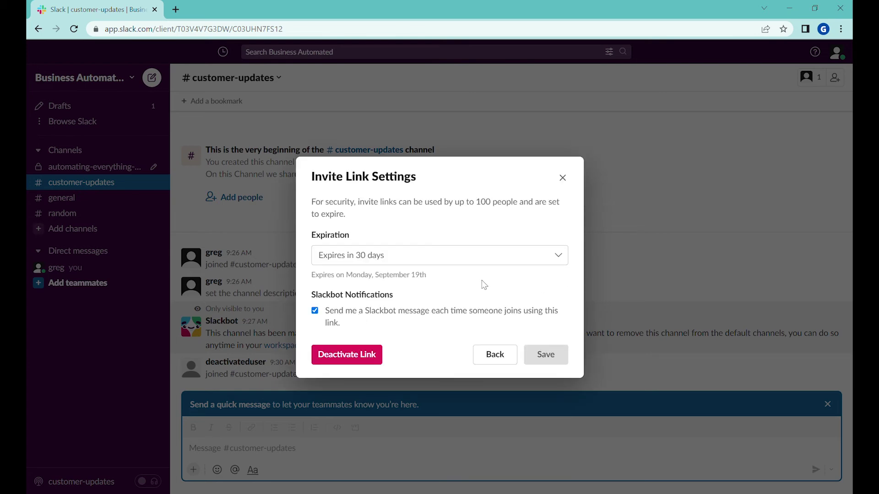
pyautogui.click(403, 253)
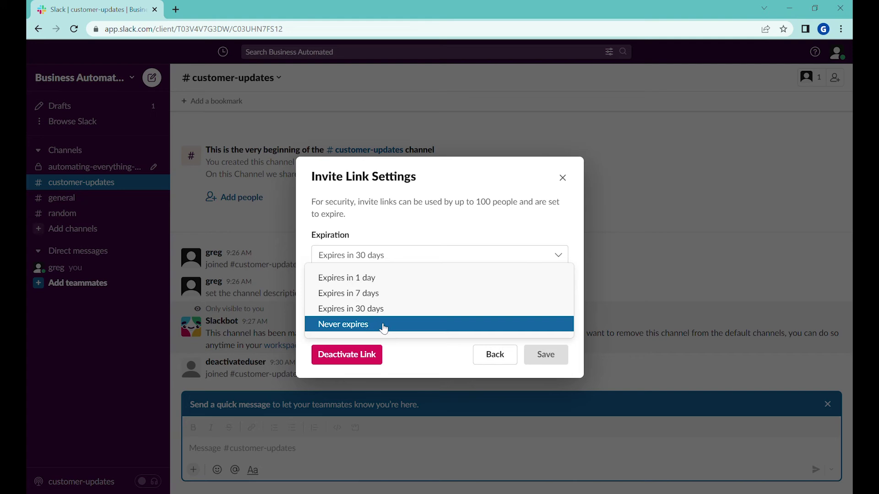
pyautogui.click(388, 325)
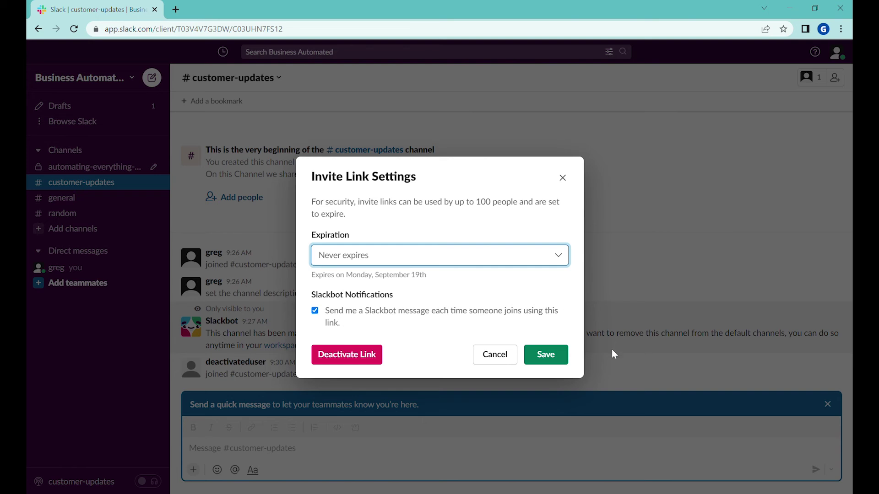
pyautogui.click(561, 361)
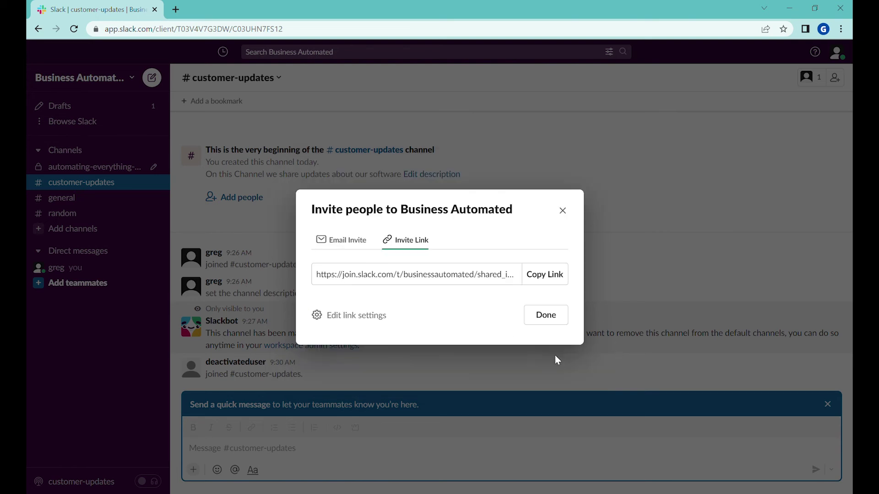
pyautogui.click(567, 271)
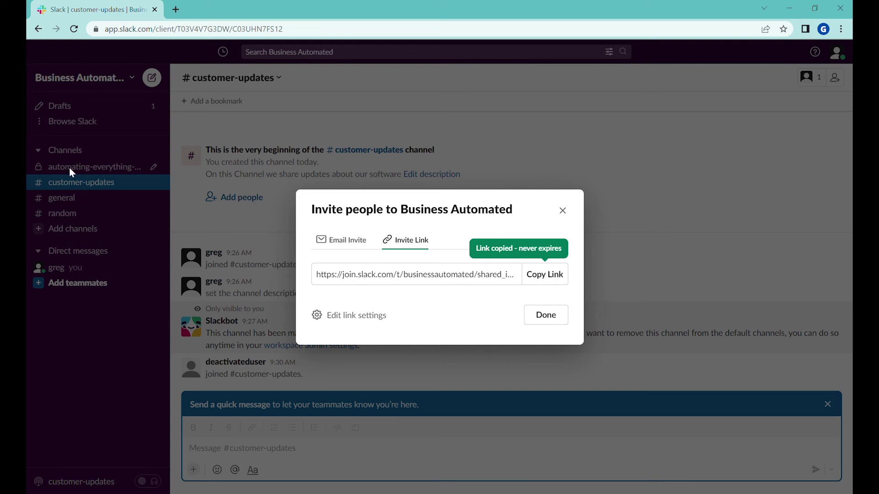
pyautogui.click(563, 321)
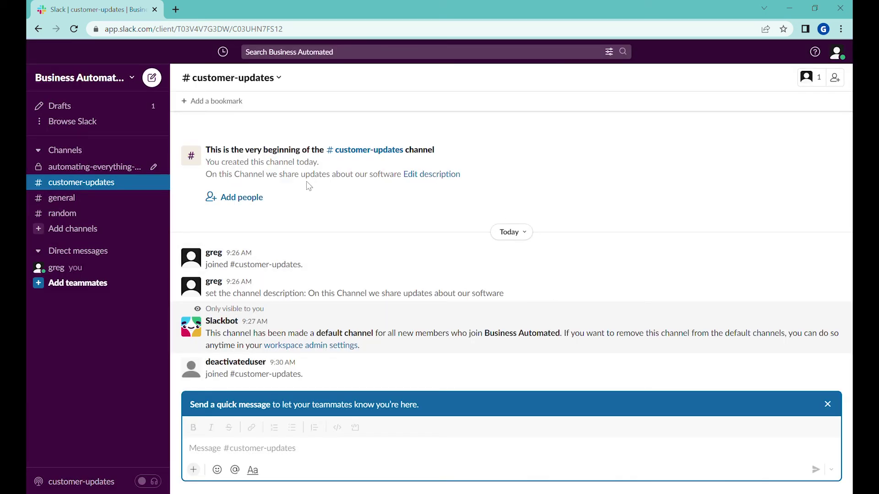
# Review the plan comparison, including the Free plan's 10K message history limit, then return to #customer-updates.
pyautogui.click(83, 77)
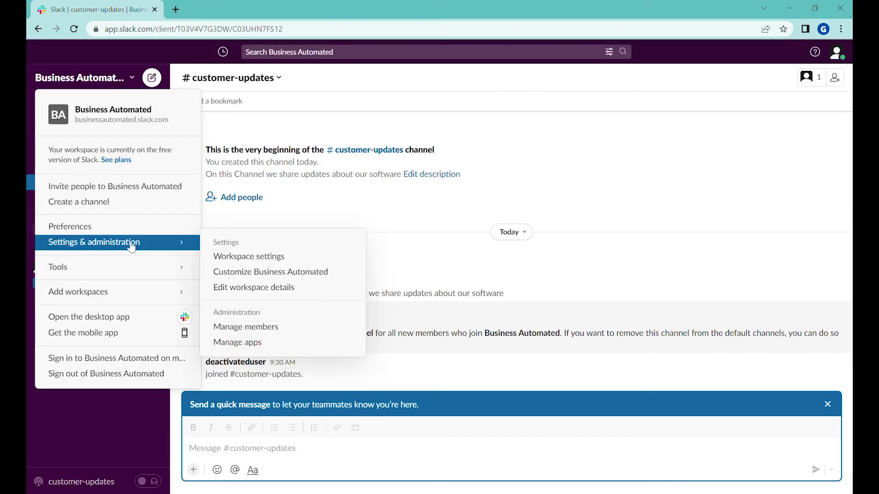
pyautogui.click(121, 143)
pyautogui.scroll(-10, 126, 161)
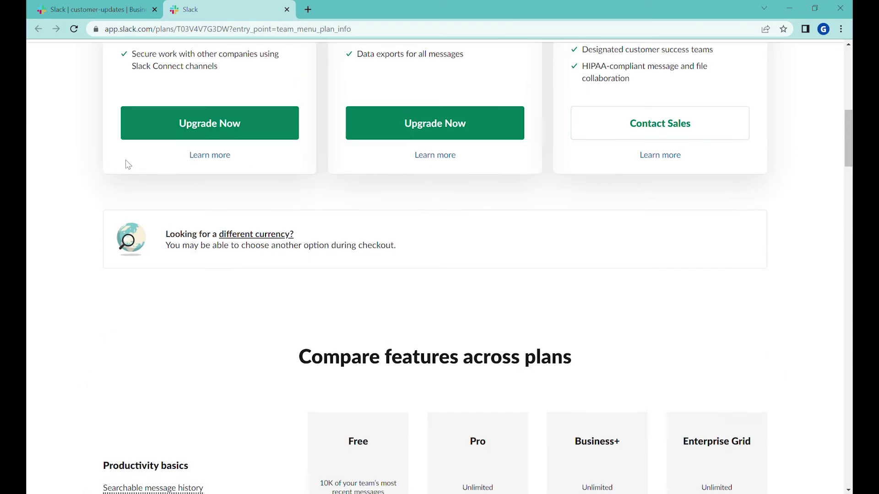
pyautogui.scroll(-5, 126, 161)
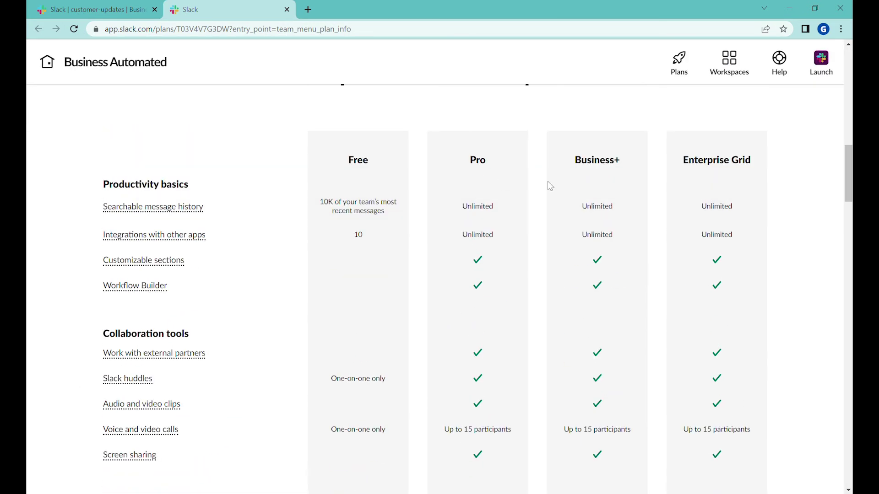
pyautogui.moveTo(320, 206); pyautogui.dragTo(344, 207)
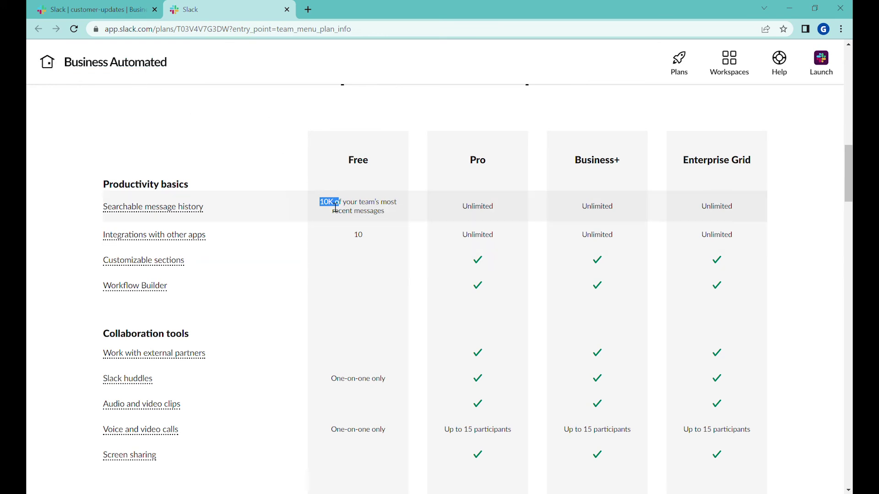
pyautogui.scroll(-5, 438, 229)
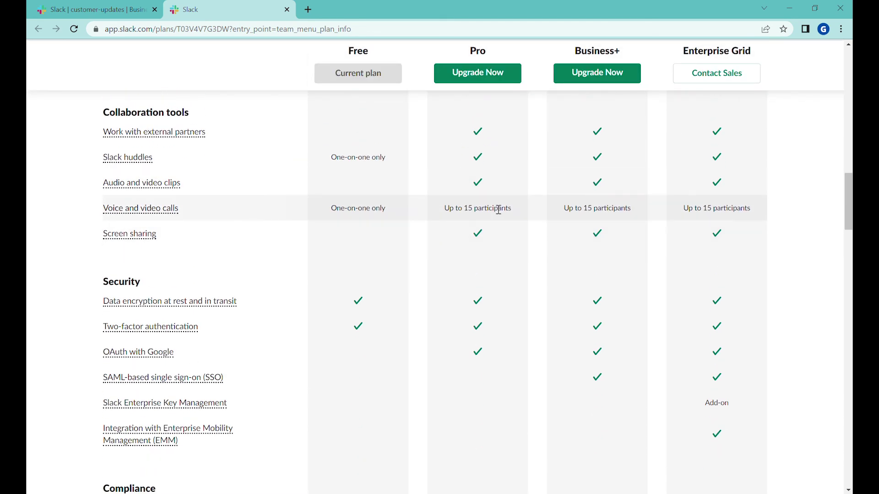
pyautogui.scroll(-6, 412, 226)
pyautogui.scroll(-6, 430, 227)
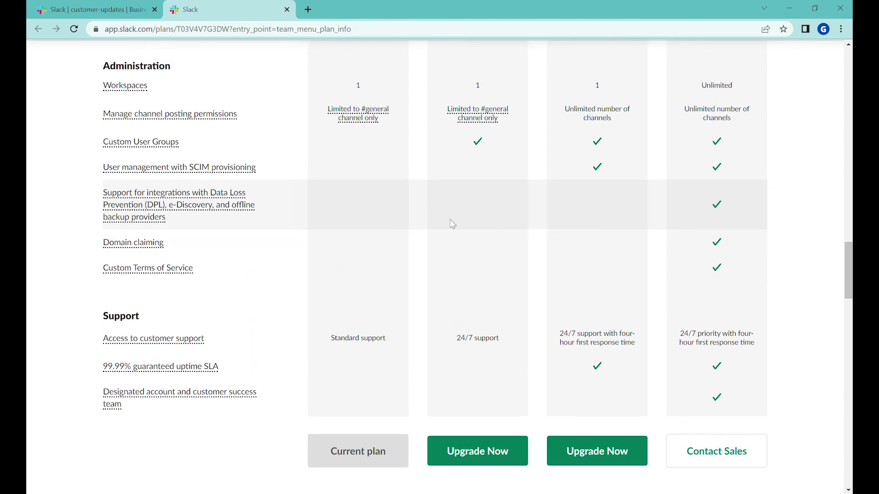
pyautogui.scroll(8, 476, 280)
pyautogui.scroll(15, 487, 278)
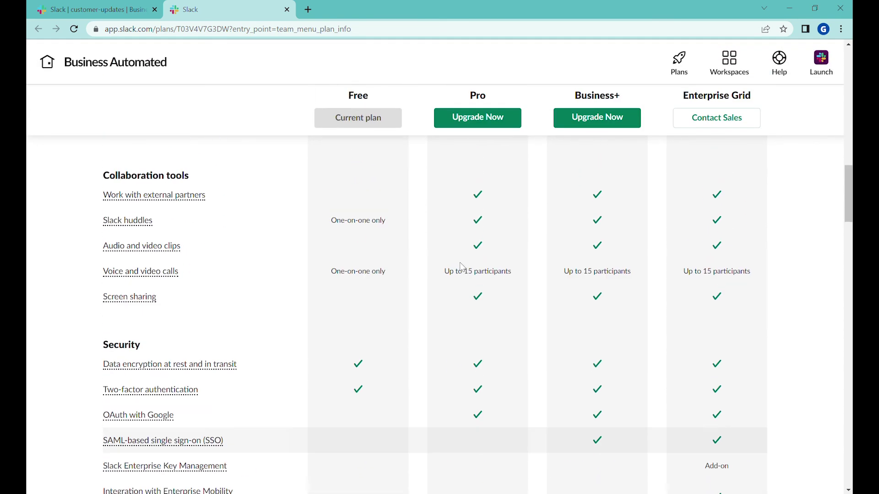
pyautogui.scroll(6, 462, 266)
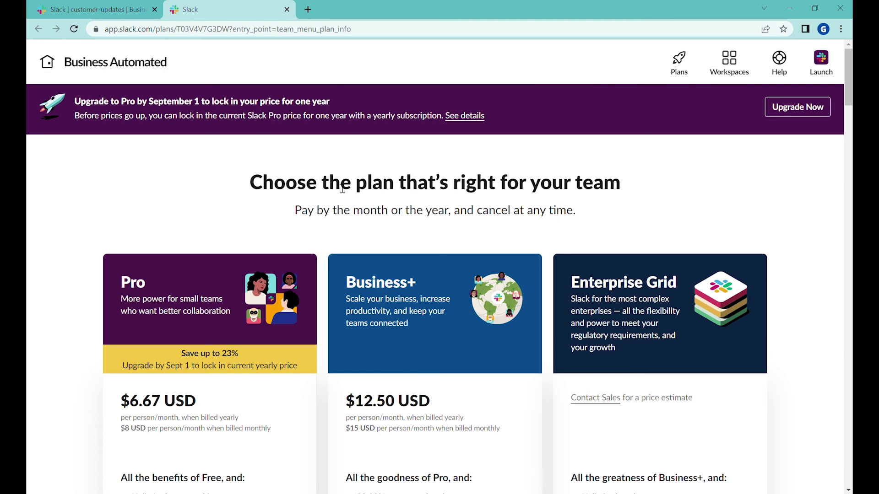
pyautogui.click(92, 9)
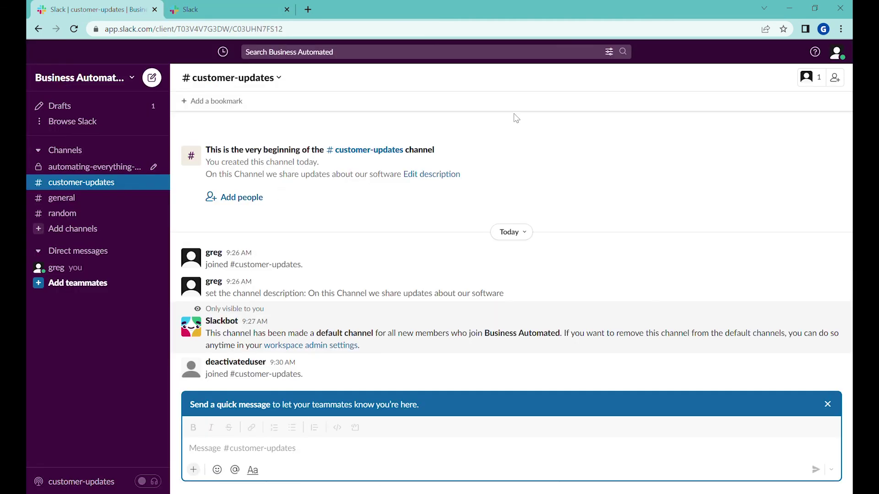